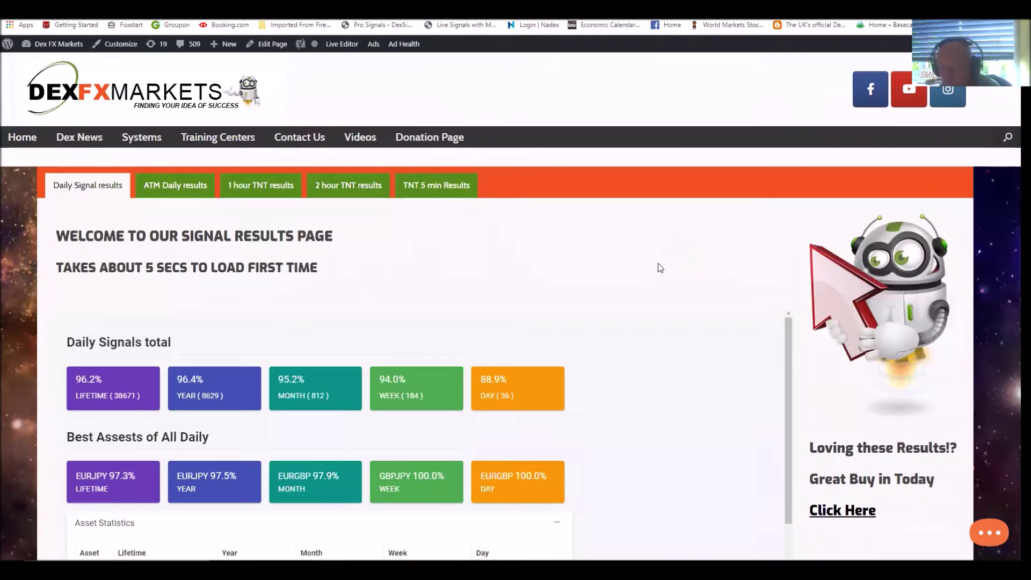
scroll(675, 280, "down", 1)
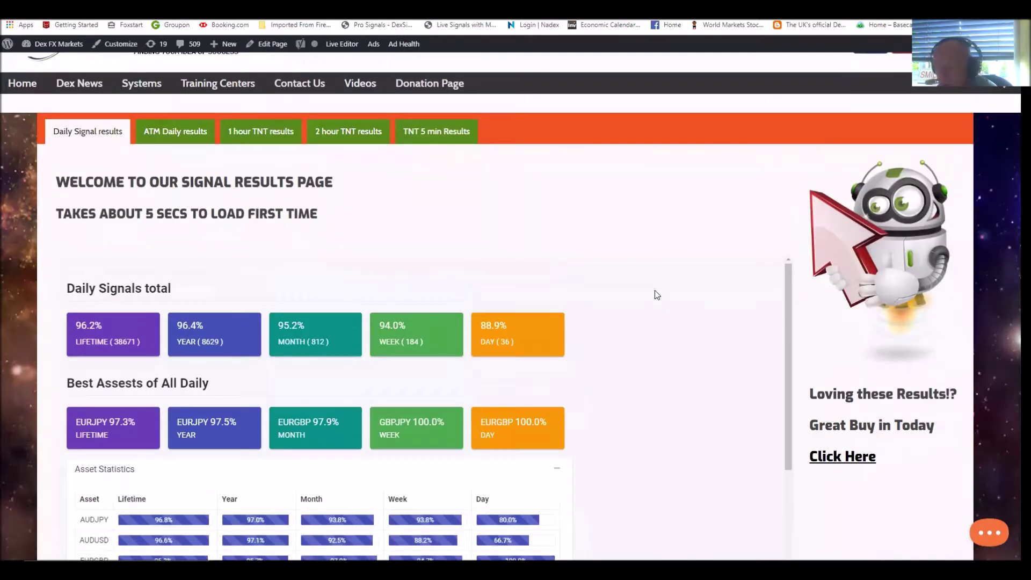
scroll(655, 295, "down", 3)
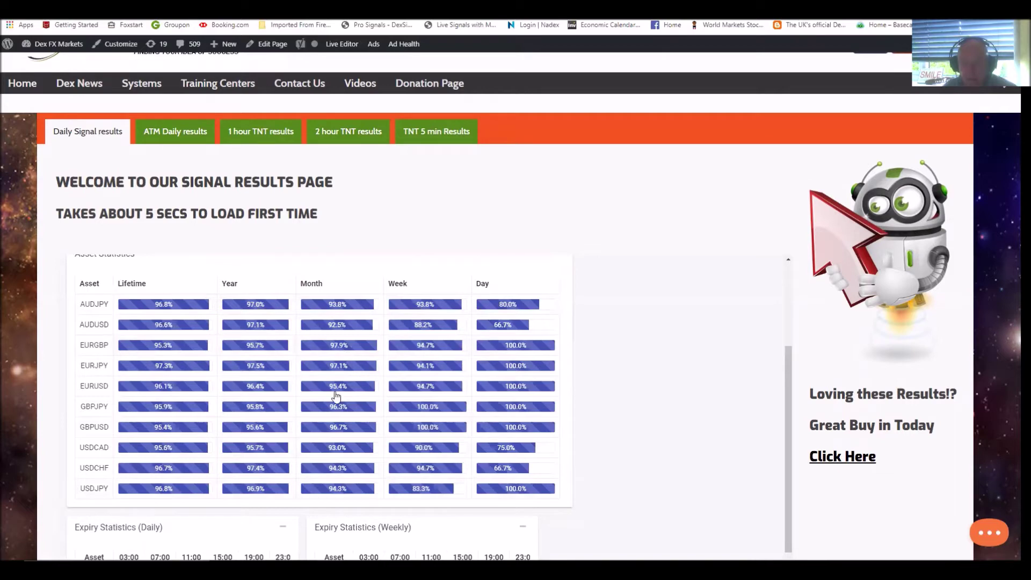
Step: View the 1 hour TNT signal results, then bring up the 2 hour TNT results
left_click(257, 135)
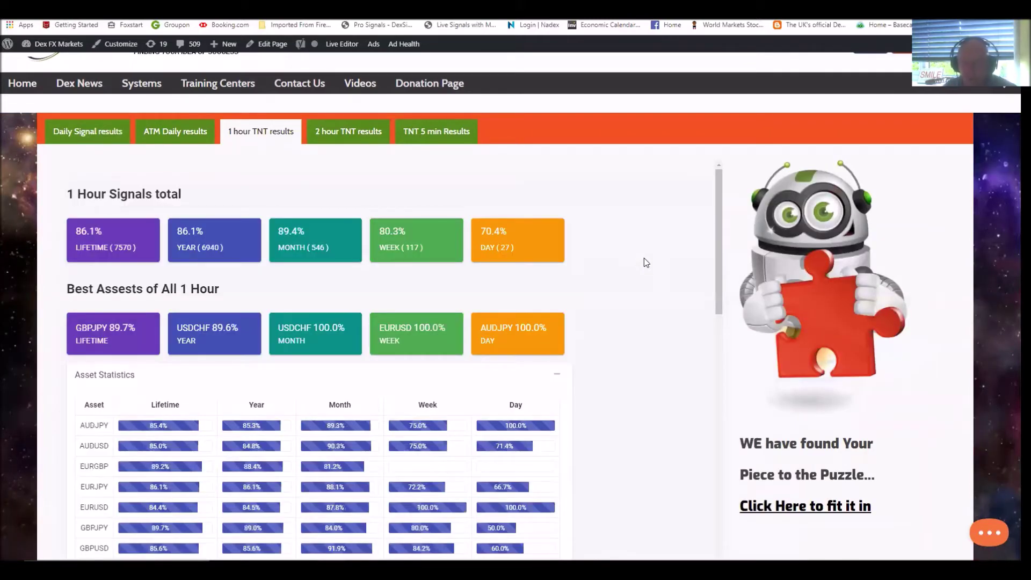
scroll(644, 262, "down", 2)
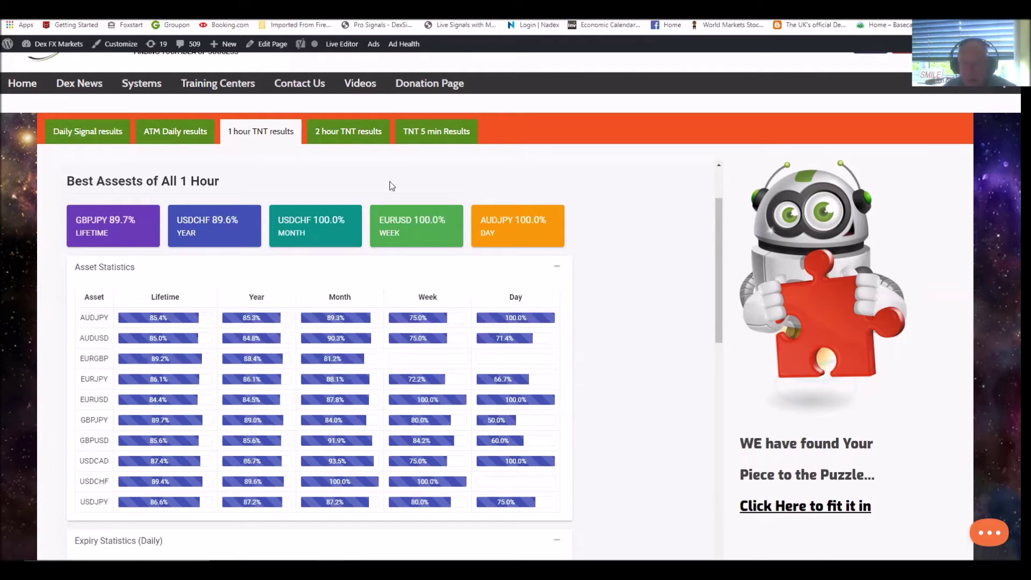
left_click(342, 134)
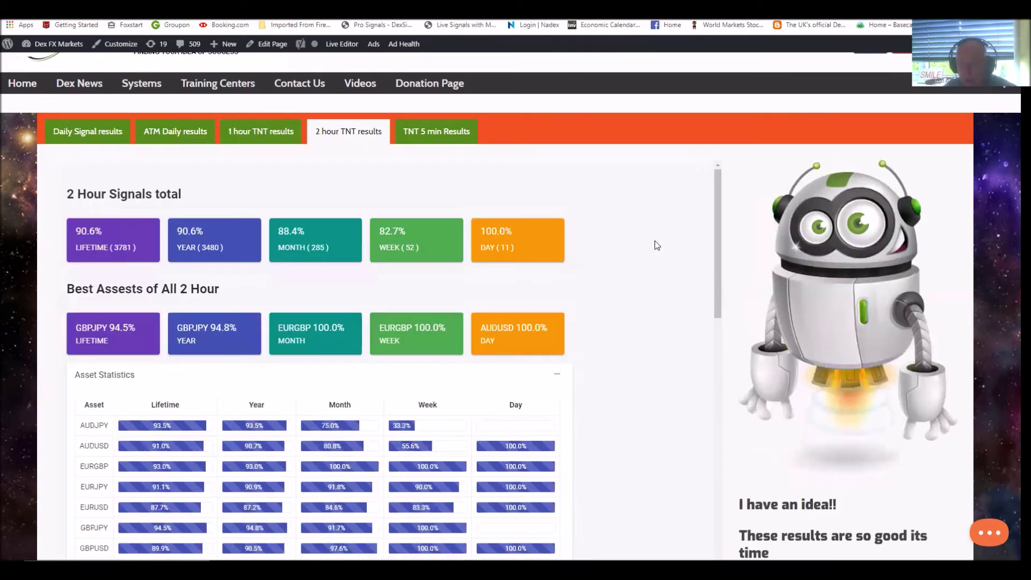
scroll(652, 241, "down", 2)
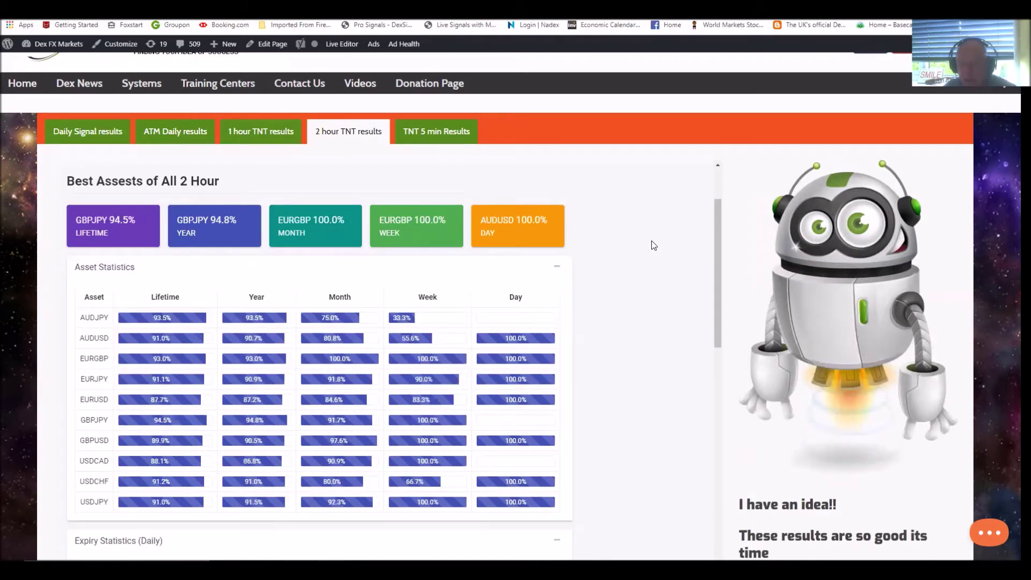
scroll(651, 241, "down", 1)
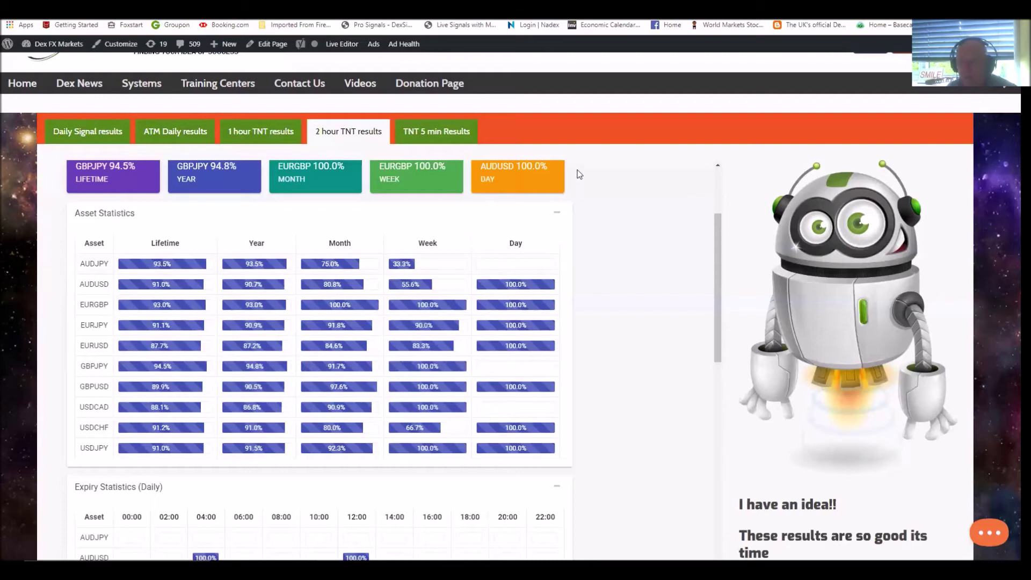
Step: Switch from the 2 hour TNT asset statistics to the TNT 5 min signal results
left_click(430, 136)
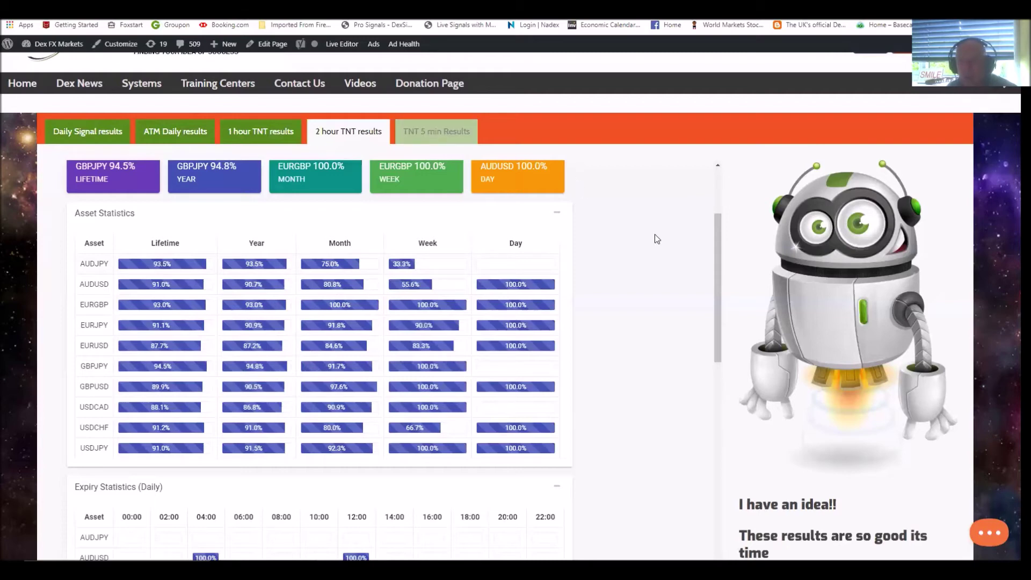
scroll(656, 235, "down", 1)
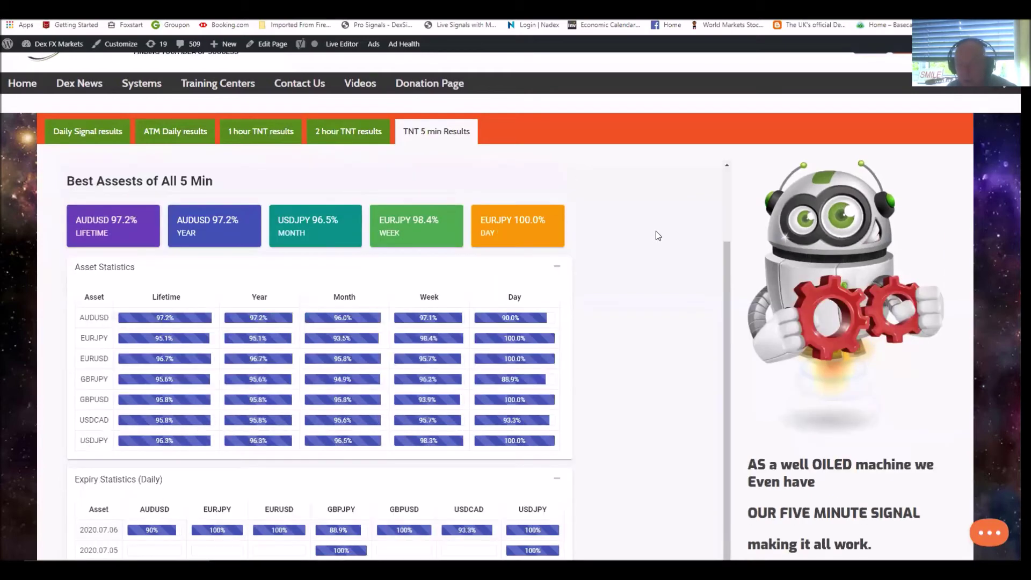
scroll(529, 252, "up", 1)
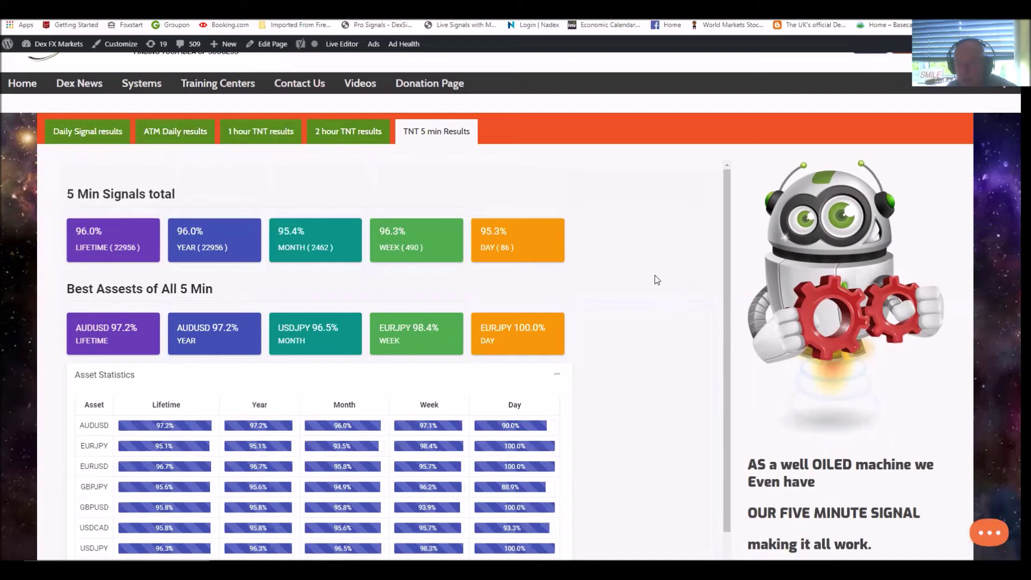
scroll(654, 274, "down", 1)
scroll(521, 258, "down", 1)
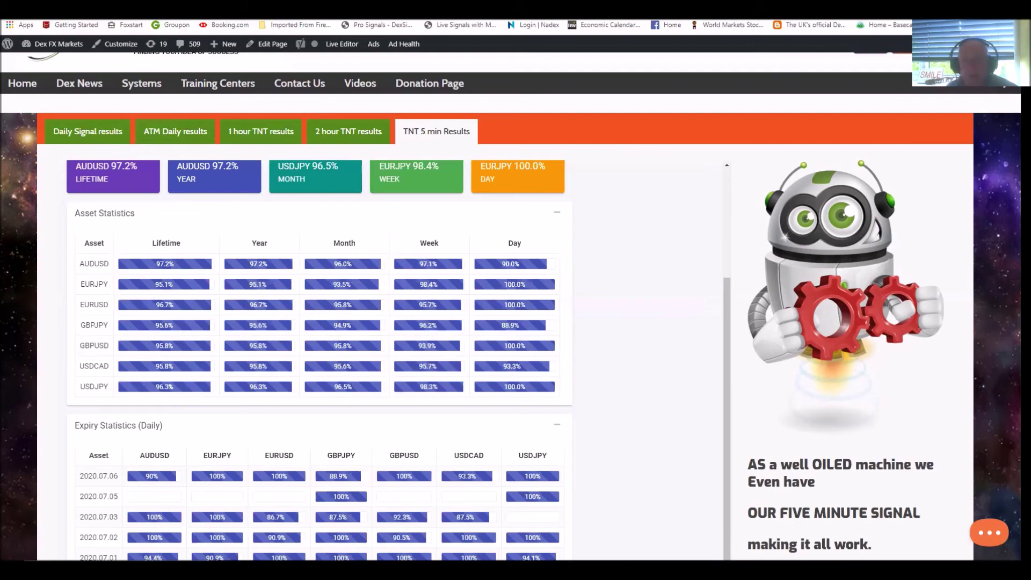
scroll(712, 191, "up", 2)
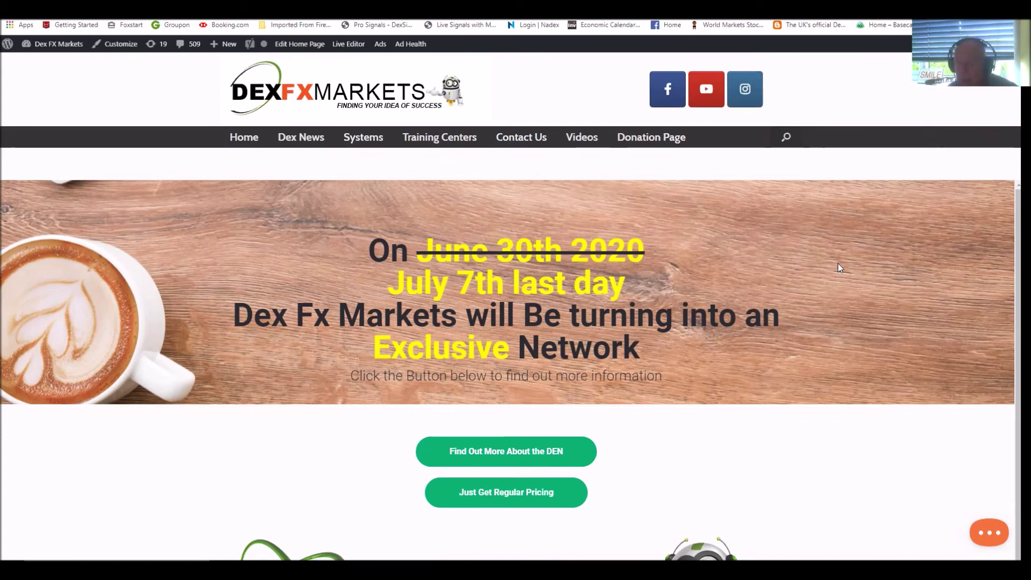
scroll(838, 263, "down", 1)
scroll(786, 200, "down", 1)
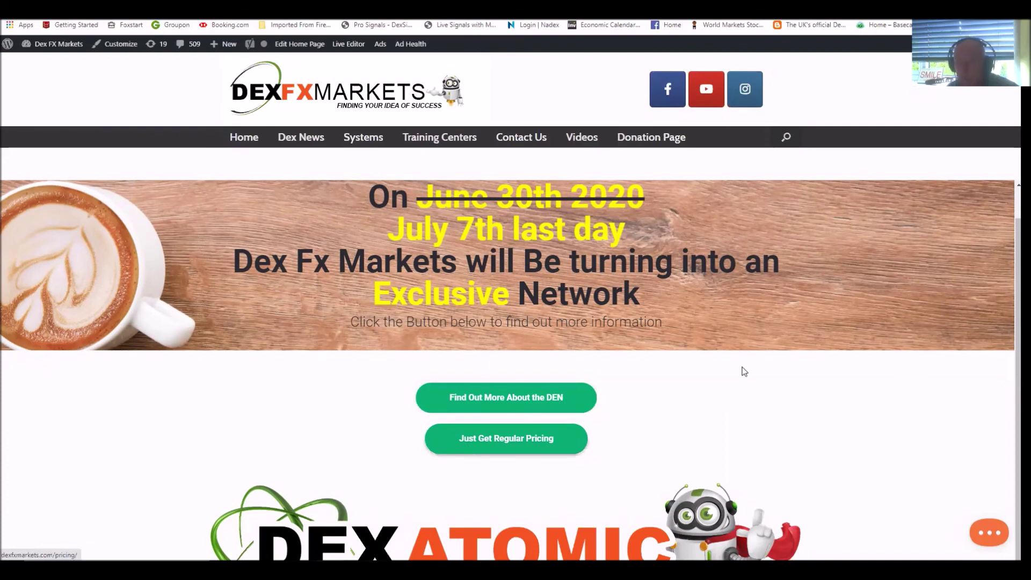
scroll(486, 399, "down", 1)
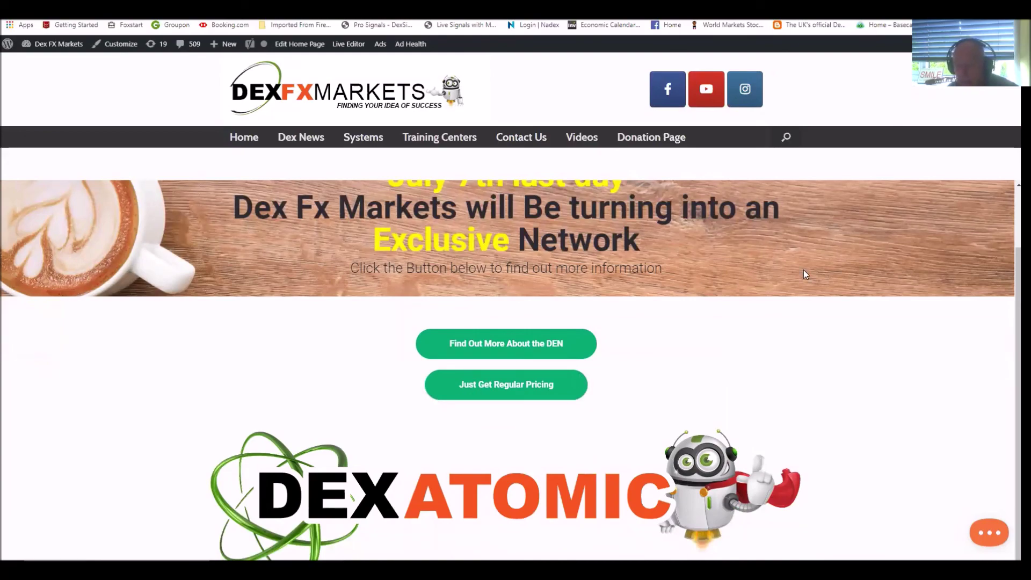
scroll(803, 270, "up", 2)
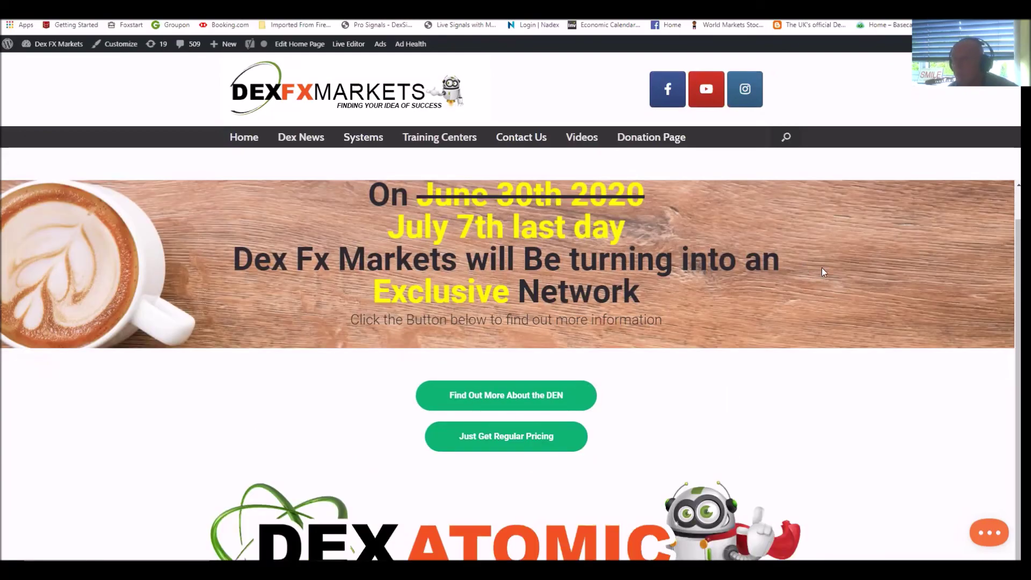